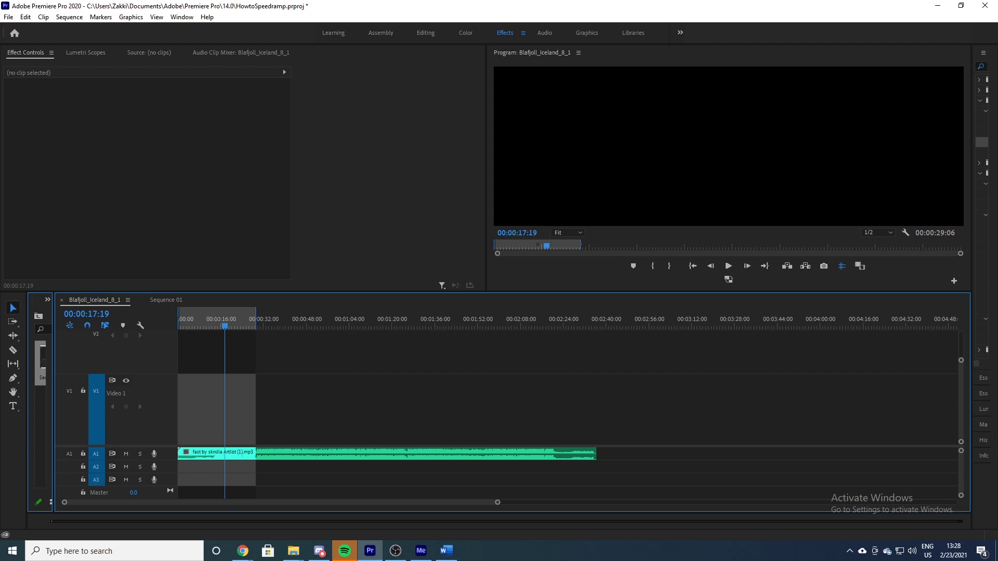
- Place the Blafjoll_Iceland_8_1 clip at the start of Video 1 and the Blafjoll_Iceland_4 clip directly after it
{"action": "left_click_drag", "start_coordinate": [265, 380], "coordinate": [178, 395]}
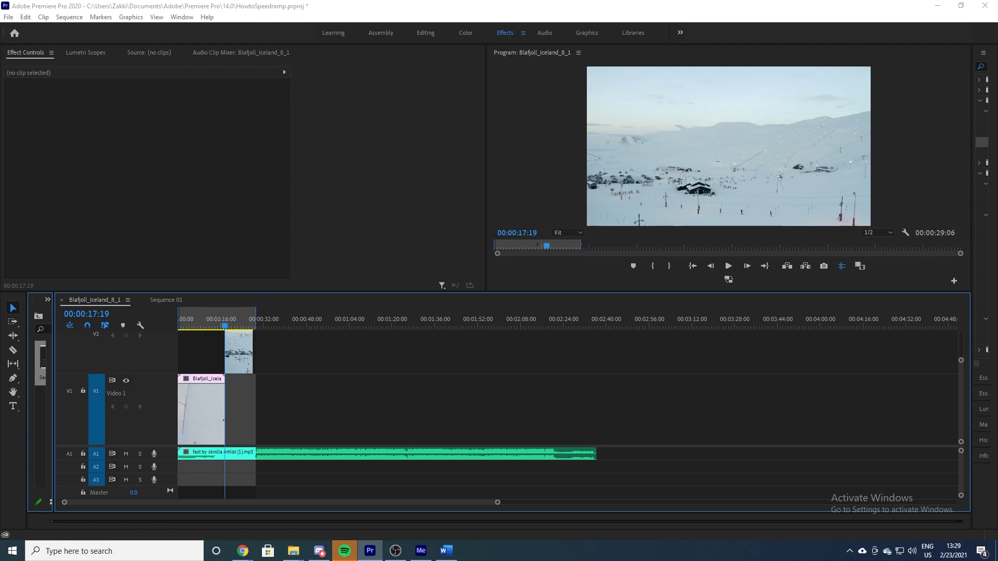
{"action": "left_click_drag", "start_coordinate": [239, 353], "coordinate": [265, 395]}
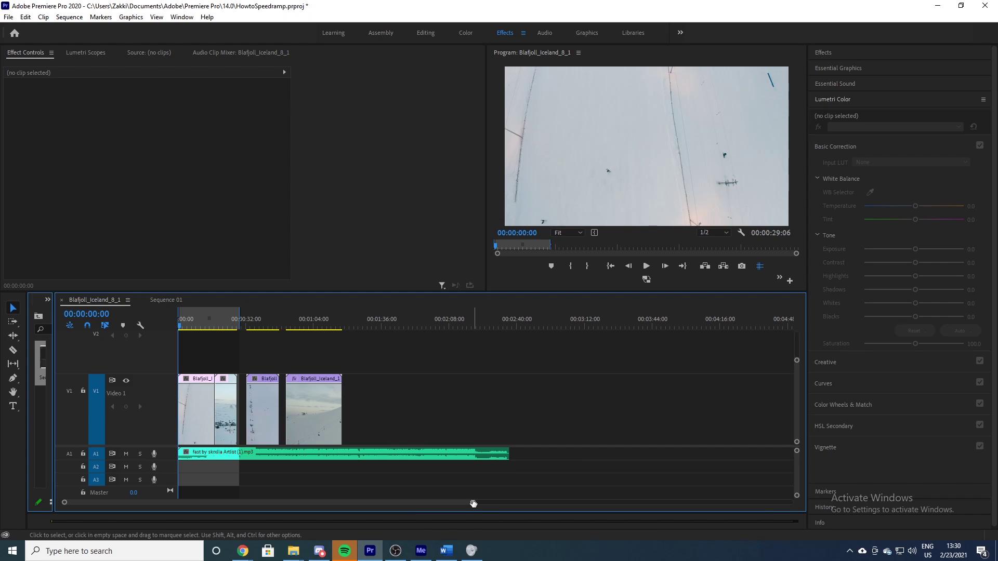
- Try a Speed/Duration value of 5000% on the Blafjoll_Iceland_8_1 clip and undo the speed change
{"action": "left_click_drag", "start_coordinate": [473, 503], "coordinate": [345, 507]}
{"action": "left_click", "coordinate": [450, 379]}
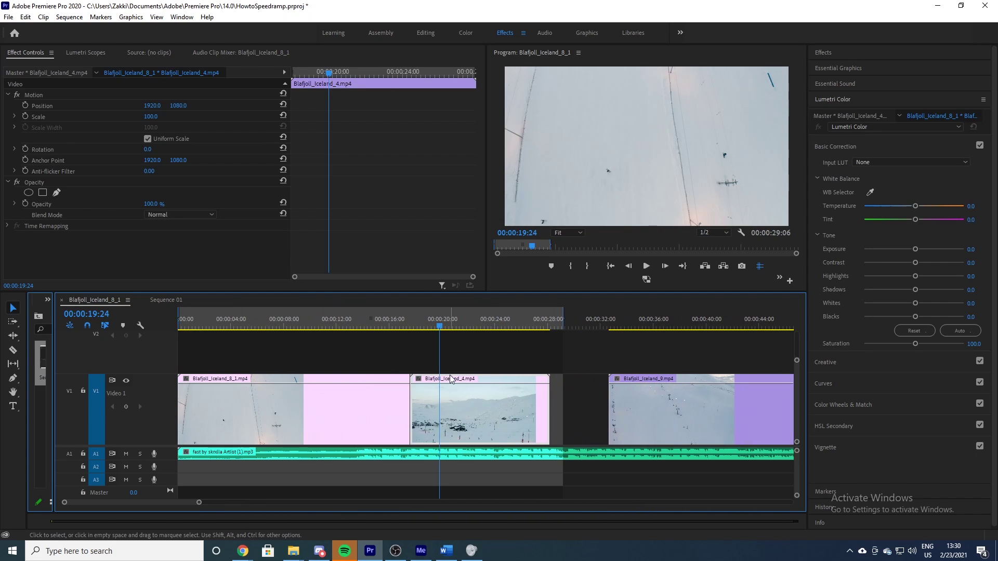
{"action": "right_click", "coordinate": [298, 417]}
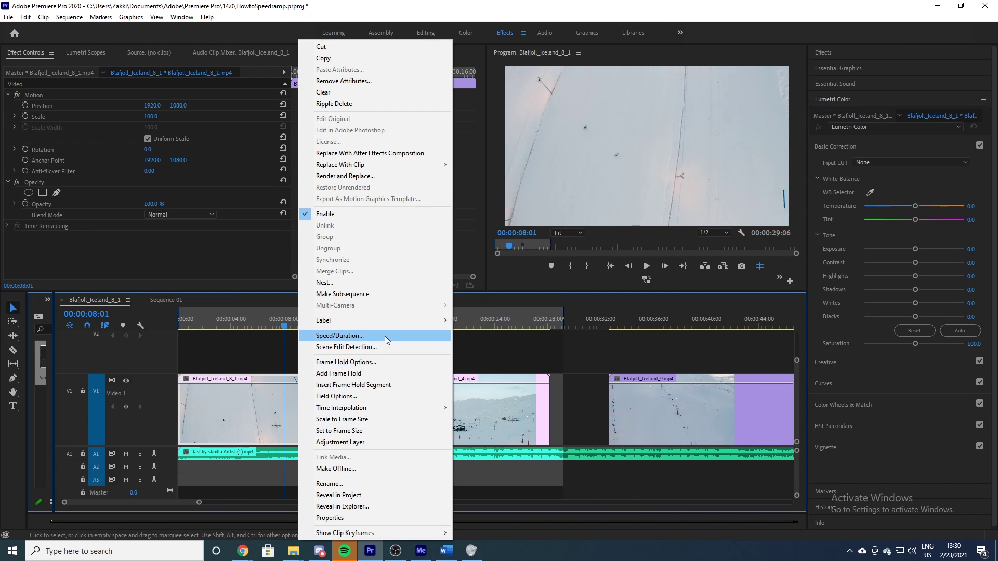
{"action": "left_click", "coordinate": [385, 278]}
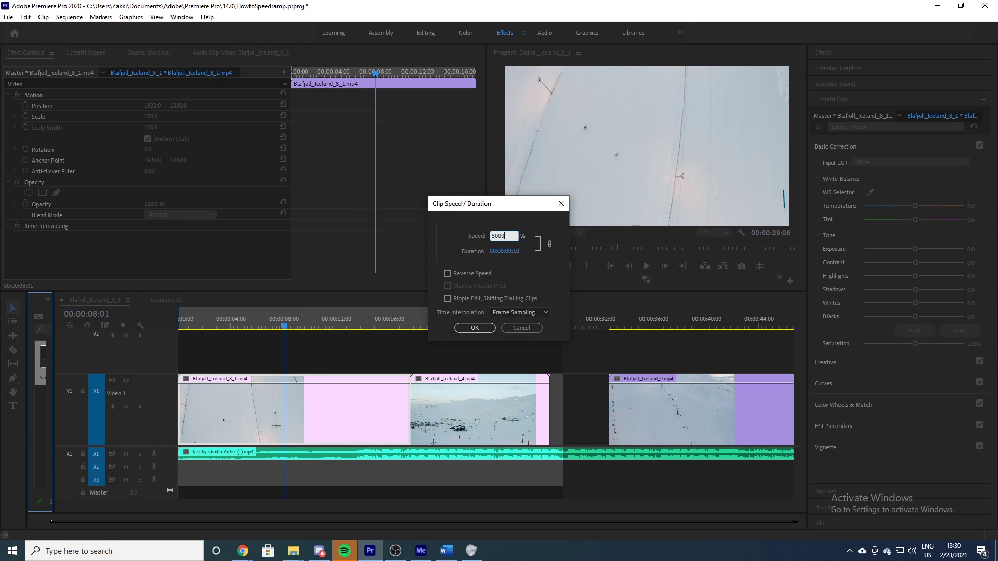
{"action": "key", "text": "Return"}
{"action": "key", "text": "ctrl+z"}
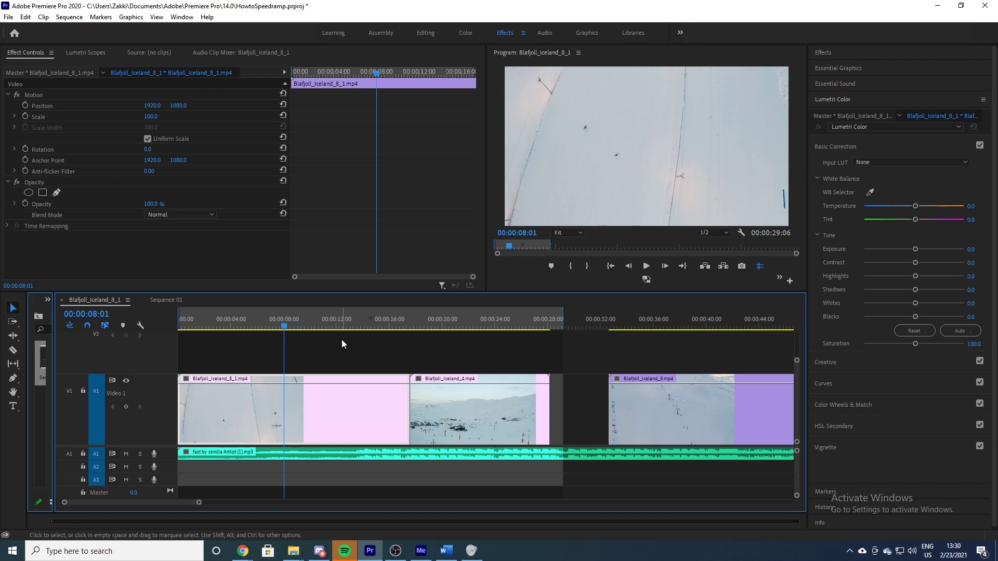
- Move the Blafjoll_Iceland_4 clip up to Video 2, starting at 00:00:11:10, and play to the music beat at 00:00:14:06
{"action": "left_click_drag", "start_coordinate": [503, 410], "coordinate": [477, 353]}
{"action": "left_click", "coordinate": [347, 314]}
{"action": "left_click", "coordinate": [360, 313]}
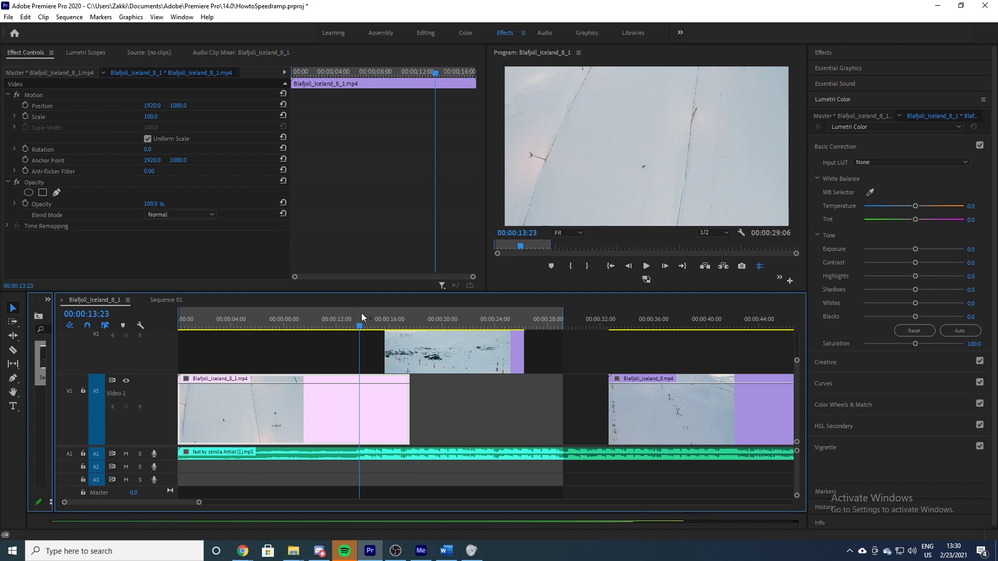
{"action": "left_click_drag", "start_coordinate": [413, 351], "coordinate": [366, 358]}
{"action": "left_click", "coordinate": [353, 325]}
{"action": "left_click", "coordinate": [327, 314]}
{"action": "key", "text": "space"}
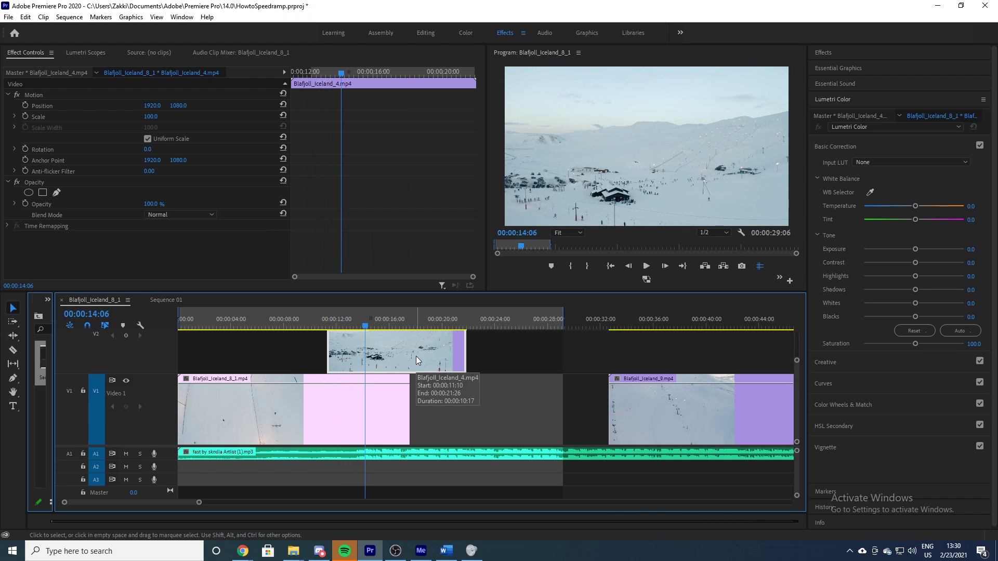
{"action": "key", "text": "space"}
- Try cutting the Blafjoll_Iceland_4 clip at 00:00:14:06 and undo the cut
{"action": "left_click_drag", "start_coordinate": [200, 502], "coordinate": [143, 502]}
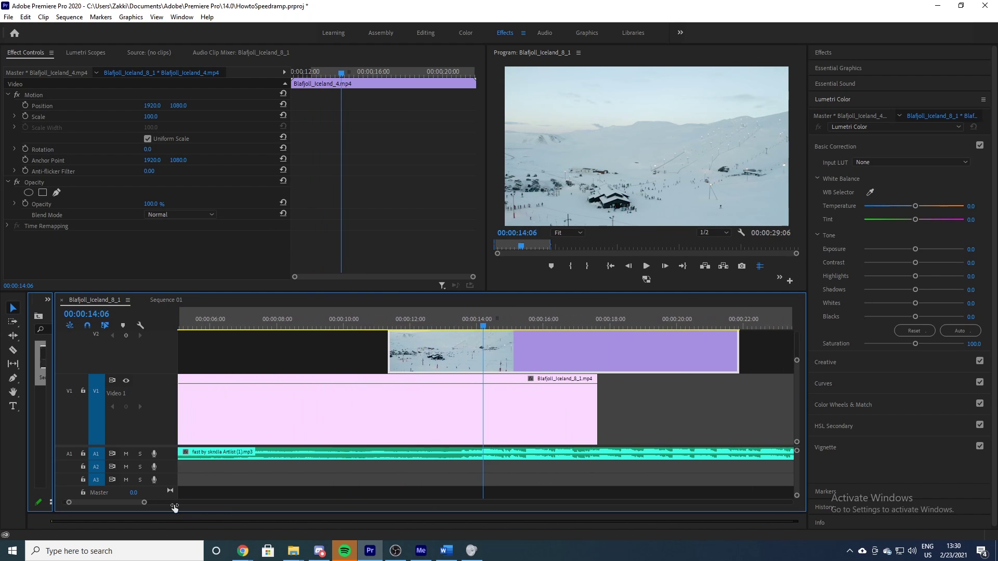
{"action": "scroll", "coordinate": [797, 399], "scroll_direction": "up", "scroll_amount": 2}
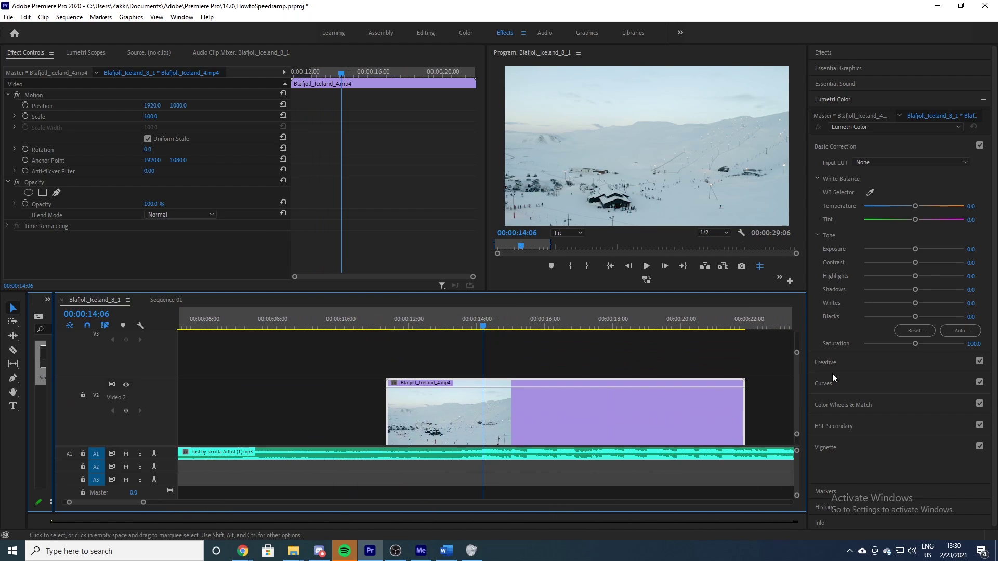
{"action": "key", "text": "ctrl+k"}
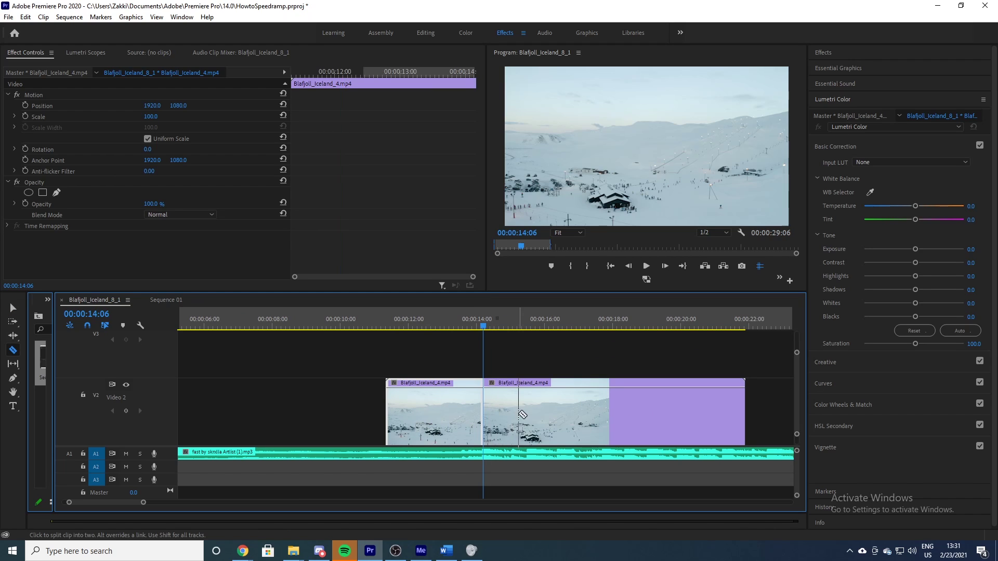
{"action": "right_click", "coordinate": [552, 407]}
{"action": "left_click", "coordinate": [520, 405]}
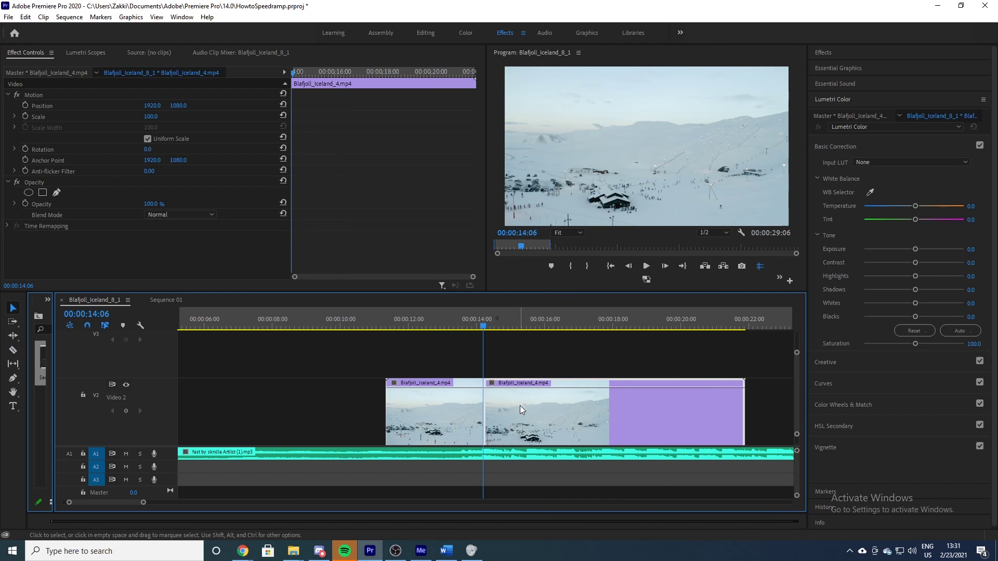
{"action": "key", "text": "ctrl+z"}
{"action": "left_click", "coordinate": [560, 415]}
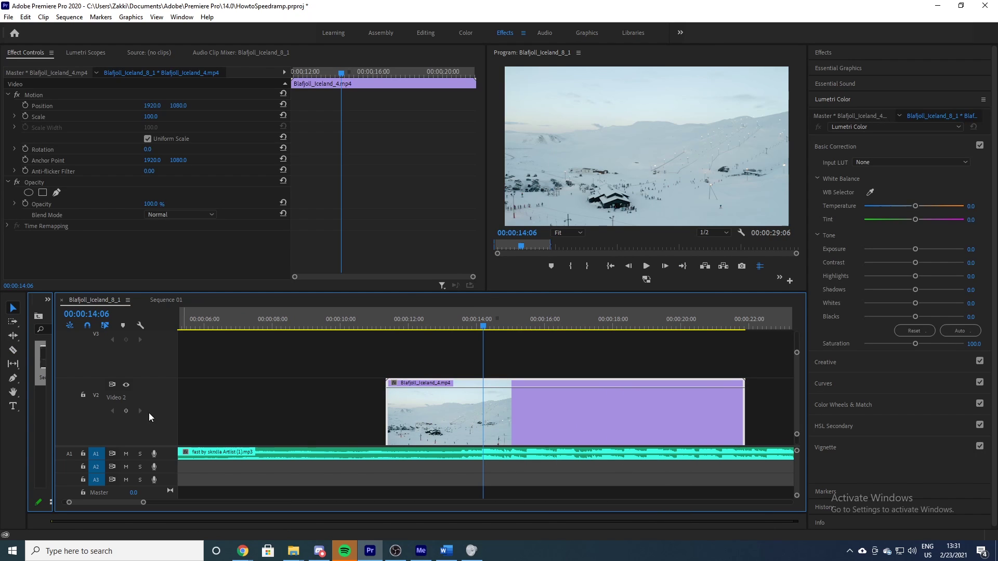
- Show the Time Remapping speed line on the Blafjoll_Iceland_4 clip and add a speed keyframe at 00:00:14:06
{"action": "left_click", "coordinate": [392, 383]}
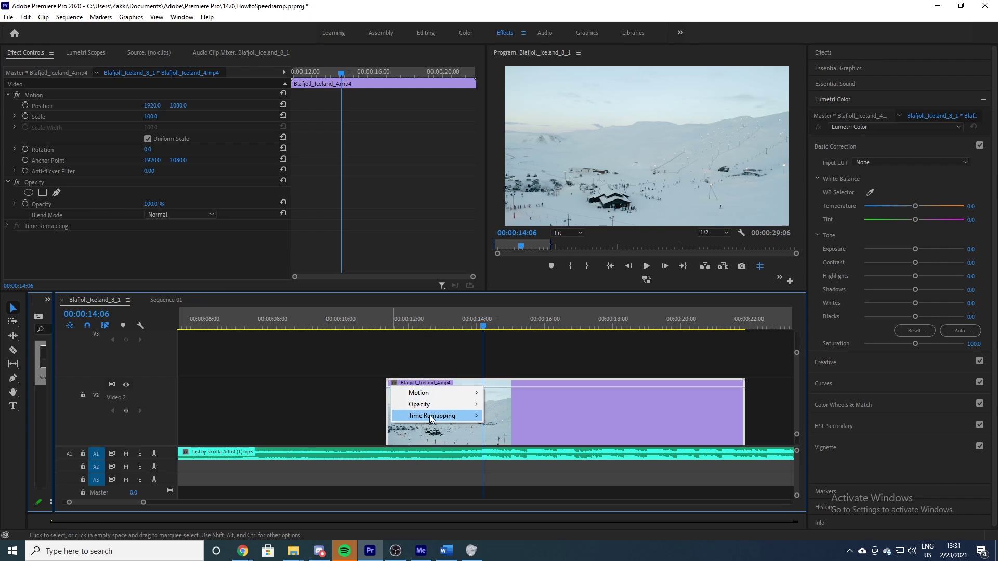
{"action": "mouse_move", "coordinate": [433, 417]}
{"action": "left_click", "coordinate": [503, 415]}
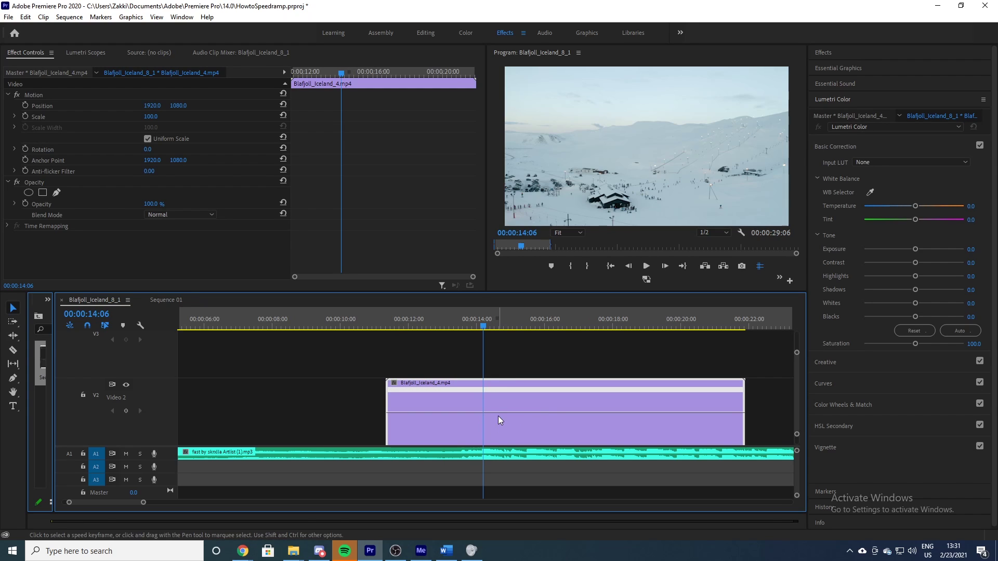
{"action": "left_click", "coordinate": [126, 412]}
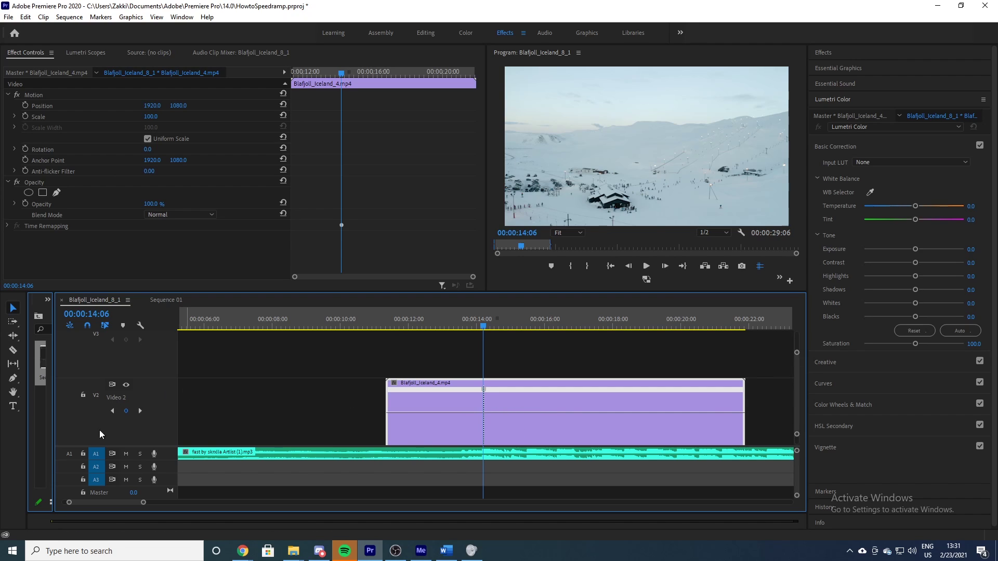
- Raise the clip's speed after the keyframe to about 1550% and play back the speed change
{"action": "left_click_drag", "start_coordinate": [533, 415], "coordinate": [534, 394]}
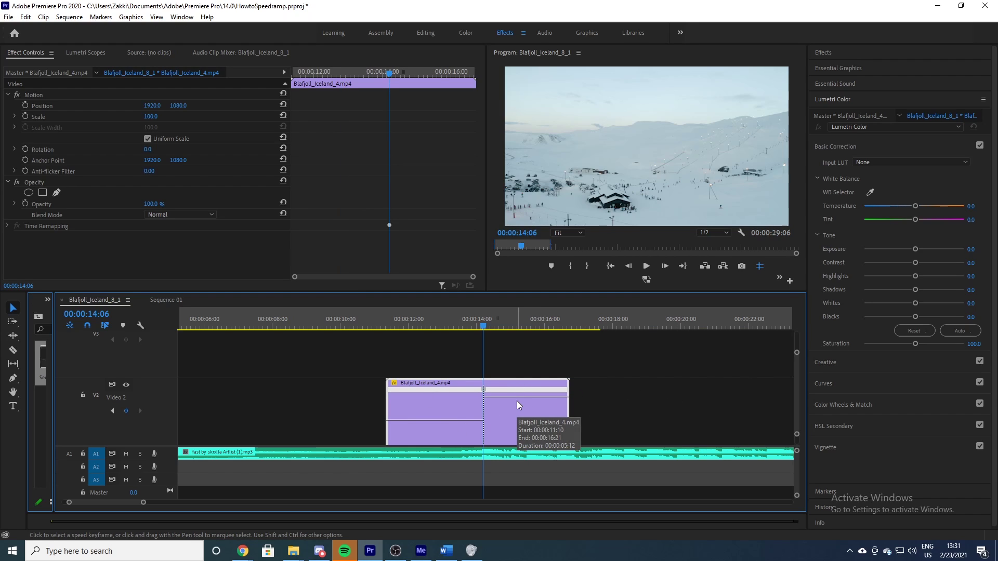
{"action": "left_click_drag", "start_coordinate": [520, 398], "coordinate": [520, 387]}
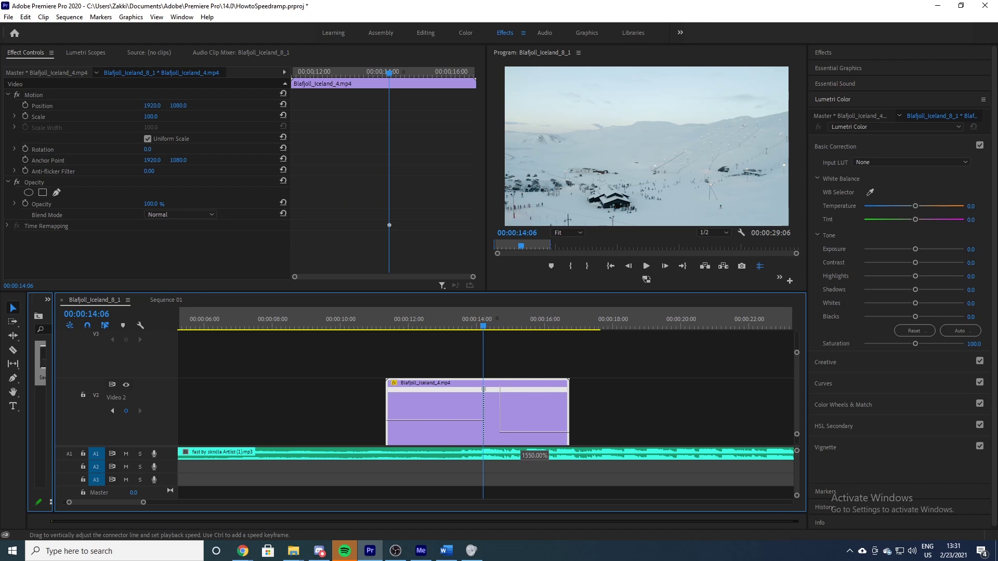
{"action": "left_click_drag", "start_coordinate": [533, 68], "coordinate": [533, 66]}
{"action": "left_click", "coordinate": [461, 325]}
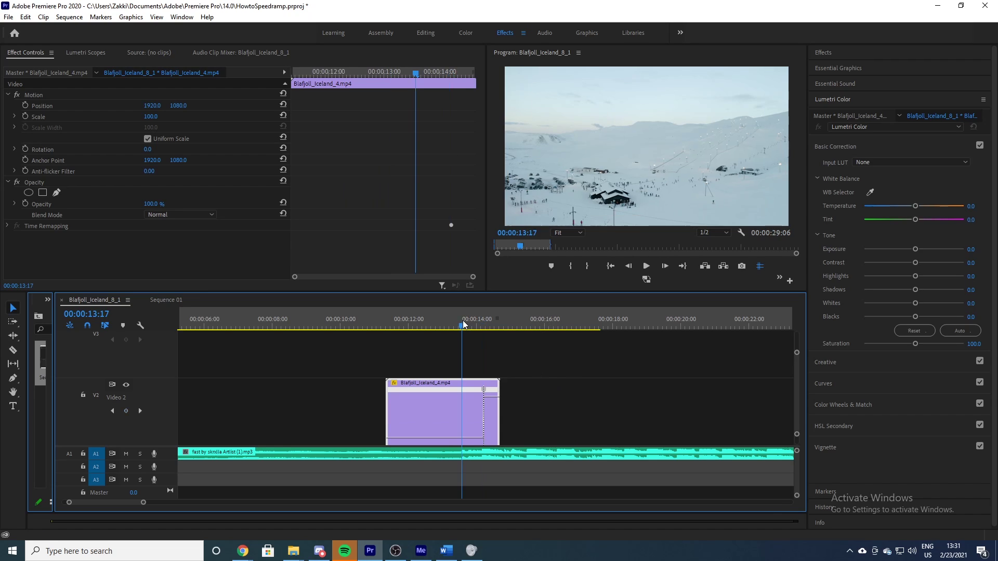
{"action": "key", "text": "space"}
{"action": "key", "text": "space"}
- Spread the speed keyframe into a gradual ramp from 00:00:14:04 to about 00:00:14:06 and play back the ramp
{"action": "left_click_drag", "start_coordinate": [143, 503], "coordinate": [115, 514]}
{"action": "key", "text": "shift+Right"}
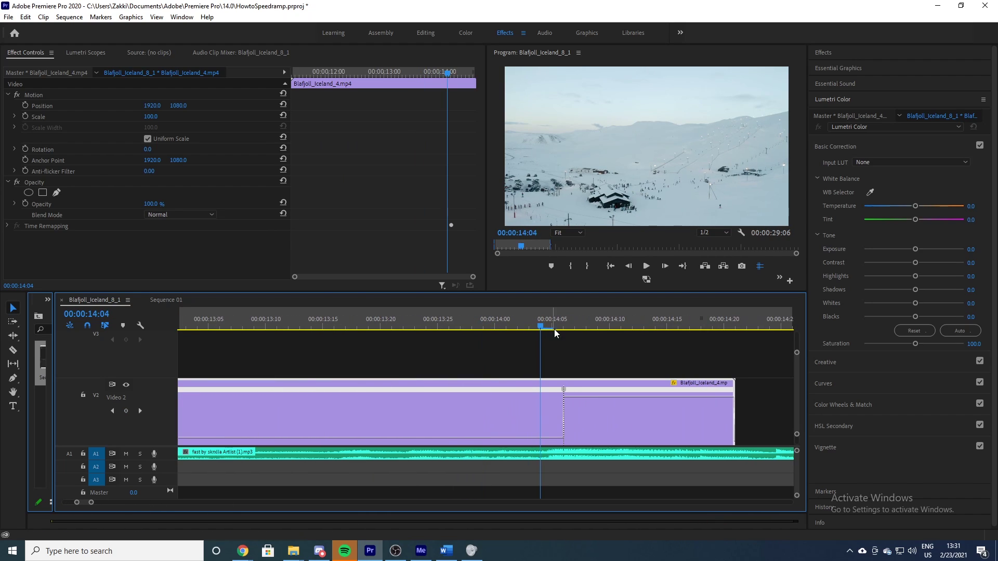
{"action": "left_click_drag", "start_coordinate": [562, 389], "coordinate": [553, 393]}
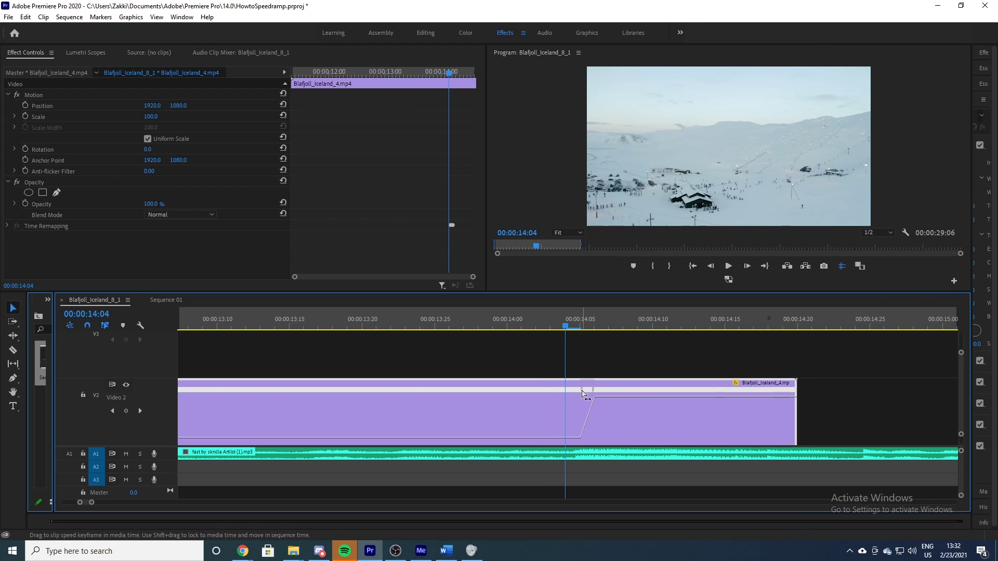
{"action": "mouse_move", "coordinate": [586, 390]}
{"action": "left_mouse_down"}
{"action": "mouse_move", "coordinate": [566, 394]}
{"action": "mouse_move", "coordinate": [593, 392]}
{"action": "left_mouse_up"}
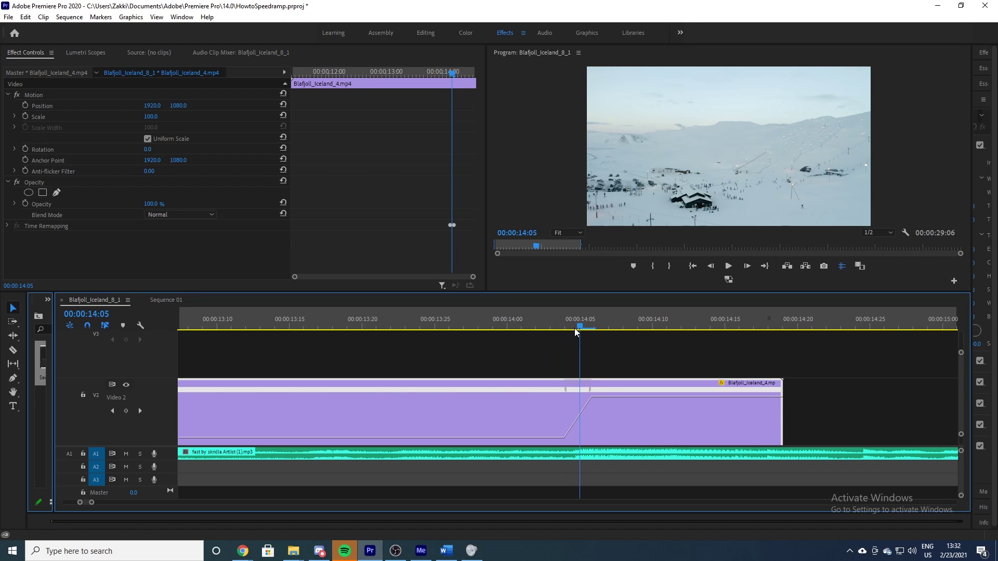
{"action": "left_click", "coordinate": [590, 393]}
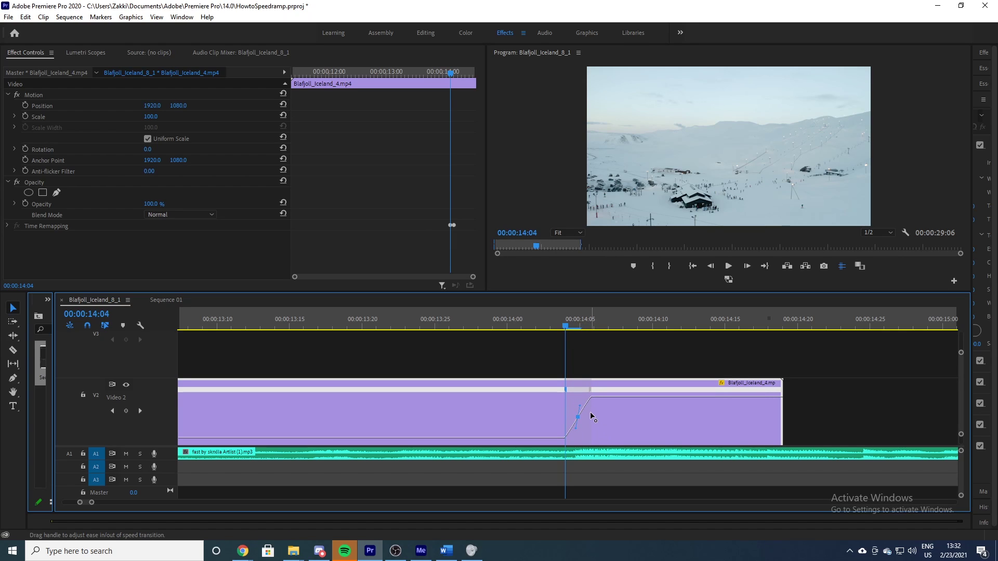
{"action": "key", "text": "space"}
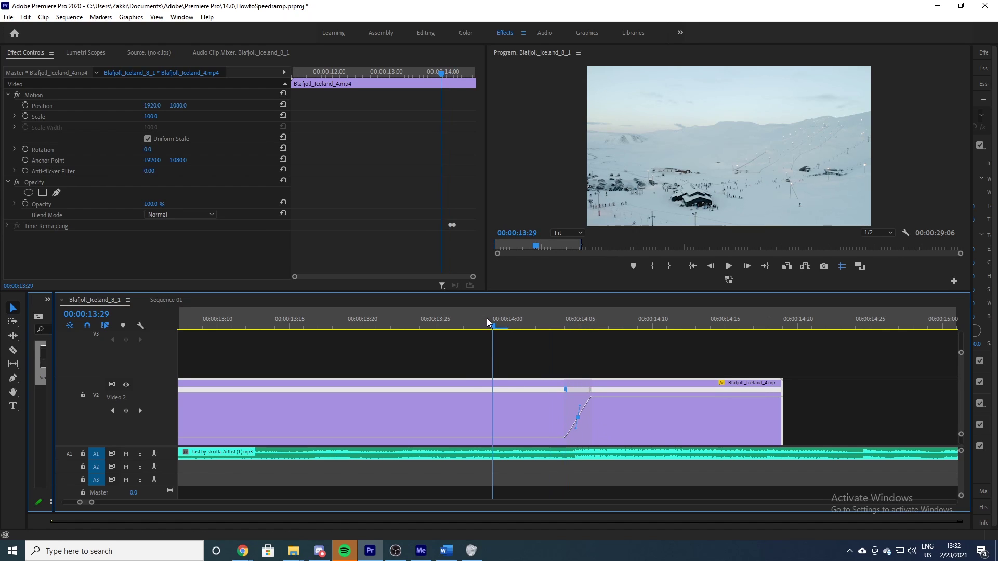
{"action": "key", "text": "space"}
- Raise the Blafjoll_Iceland_4 clip's speed after the ramp further and replay the transition several times
{"action": "left_click_drag", "start_coordinate": [667, 396], "coordinate": [669, 387]}
{"action": "left_click", "coordinate": [478, 326]}
{"action": "key", "text": "space"}
{"action": "key", "text": "space"}
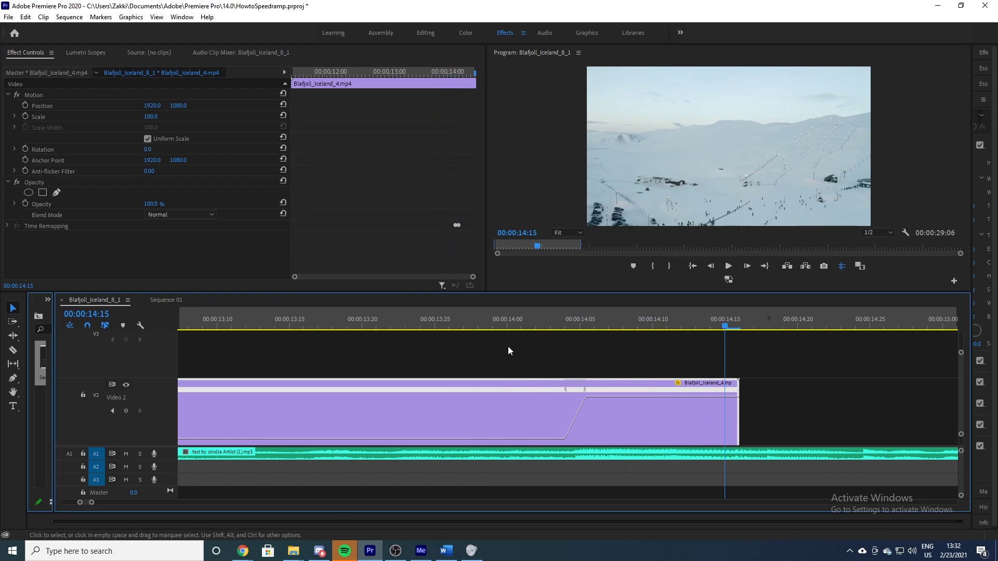
{"action": "left_click", "coordinate": [493, 327]}
{"action": "key", "text": "space"}
{"action": "key", "text": "space"}
{"action": "left_click", "coordinate": [477, 322]}
{"action": "key", "text": "space"}
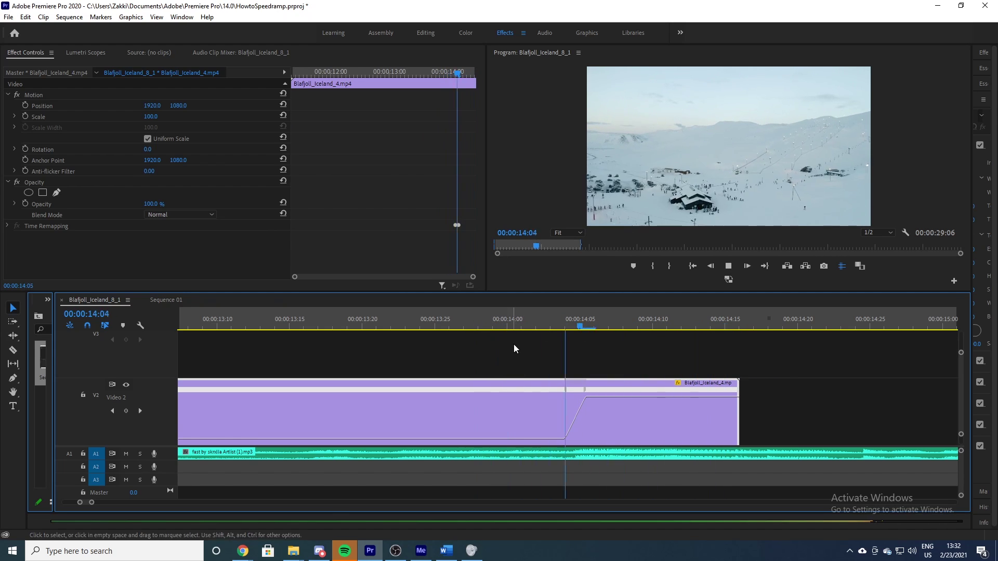
{"action": "key", "text": "space"}
- Move the Blafjoll_Iceland_9 clip to Video 2 directly after the Blafjoll_Iceland_4 clip and scrub through its opening seconds
{"action": "left_click_drag", "start_coordinate": [91, 501], "coordinate": [180, 503]}
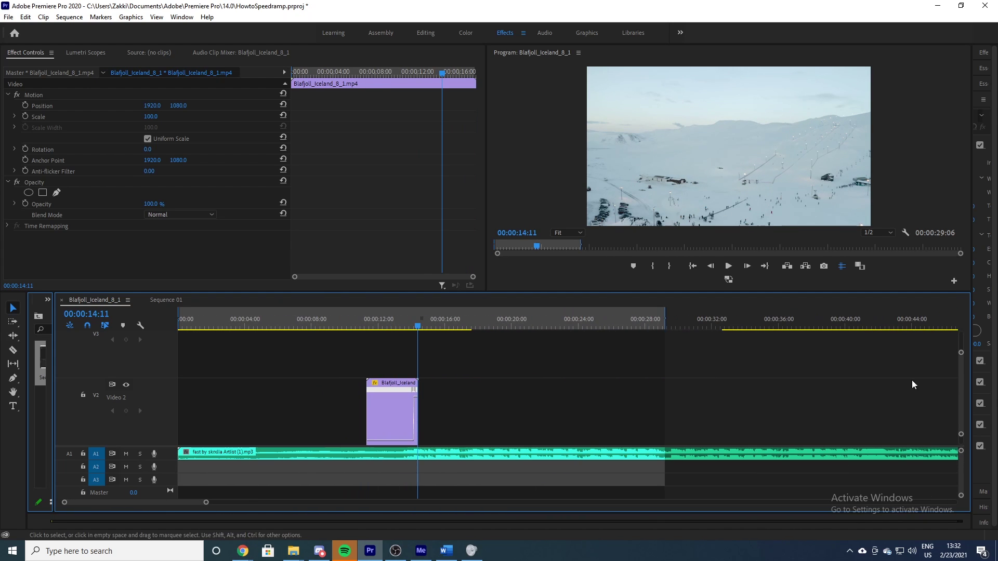
{"action": "scroll", "coordinate": [961, 370], "scroll_direction": "down", "scroll_amount": 3}
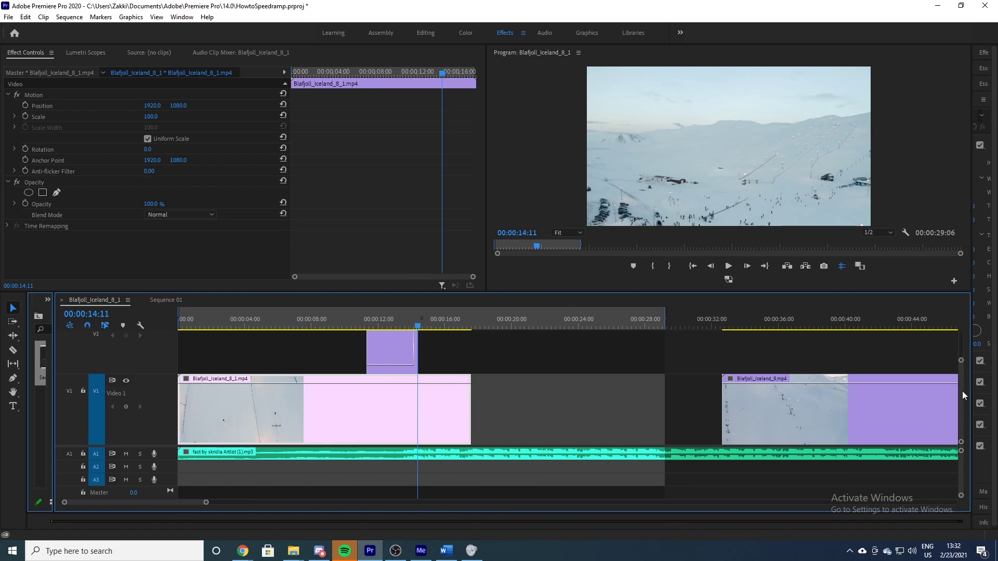
{"action": "left_click_drag", "start_coordinate": [758, 406], "coordinate": [454, 357]}
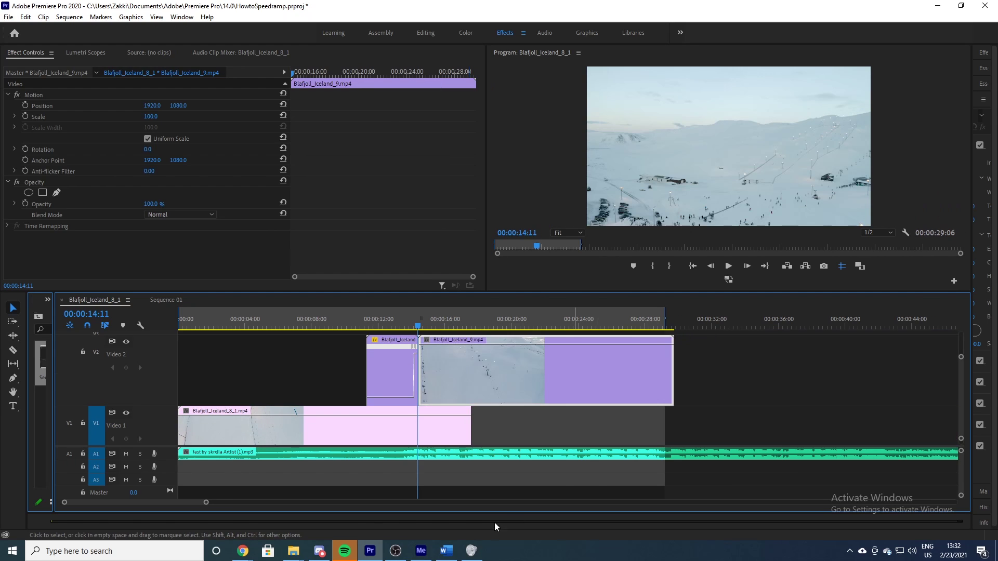
{"action": "left_click_drag", "start_coordinate": [206, 503], "coordinate": [137, 504]}
{"action": "left_click", "coordinate": [625, 323]}
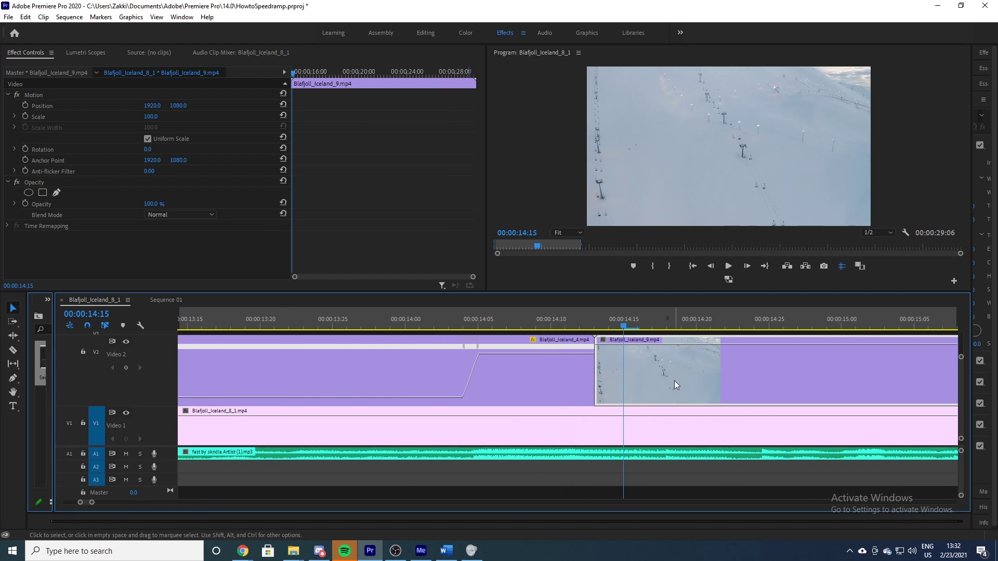
{"action": "left_click_drag", "start_coordinate": [647, 323], "coordinate": [871, 323]}
{"action": "left_click_drag", "start_coordinate": [91, 502], "coordinate": [120, 502]}
{"action": "left_click", "coordinate": [604, 321]}
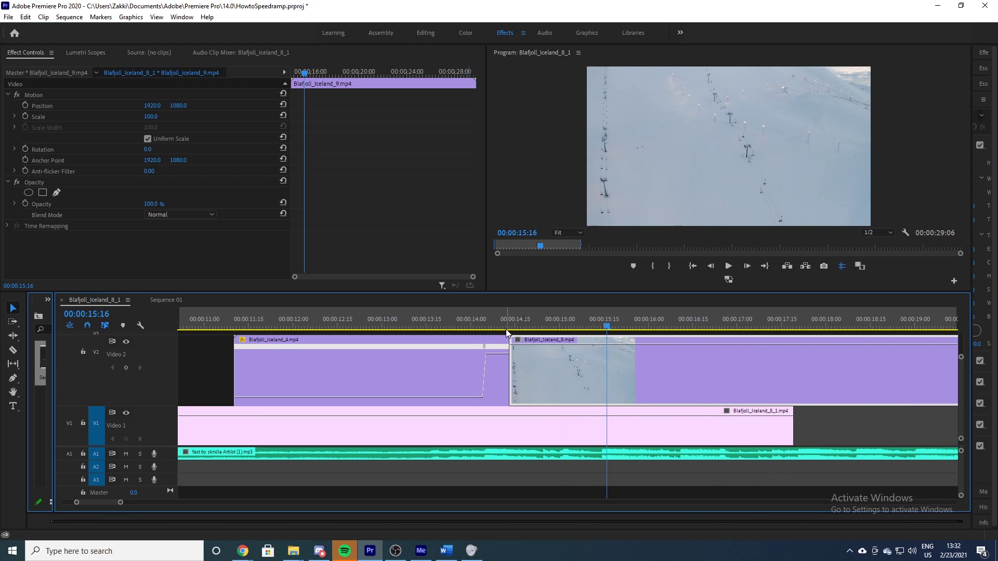
- Show the Time Remapping speed line on the Blafjoll_Iceland_9 clip and scrub forward to 00:00:18:22
{"action": "left_click", "coordinate": [517, 340]}
{"action": "mouse_move", "coordinate": [554, 373]}
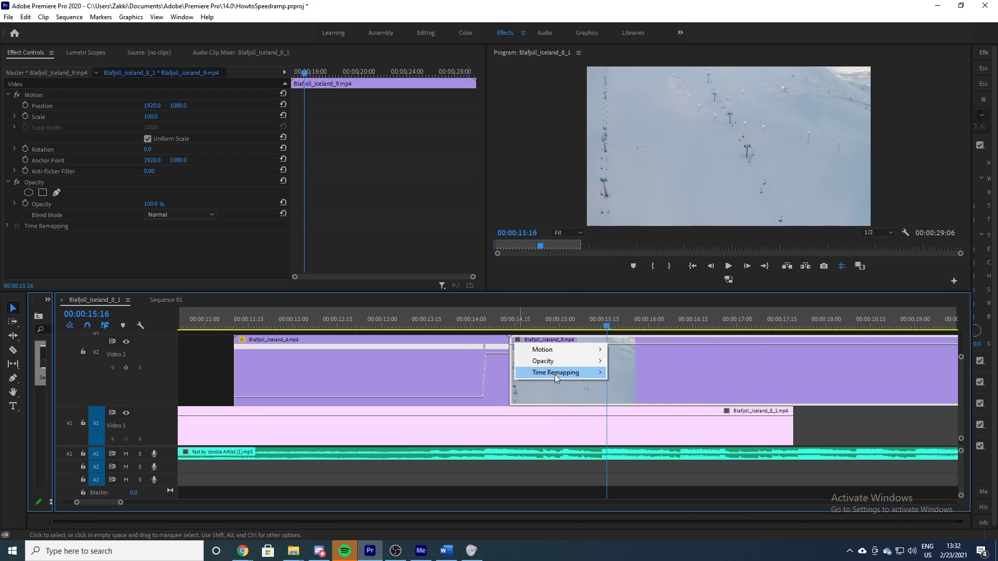
{"action": "left_click", "coordinate": [641, 375]}
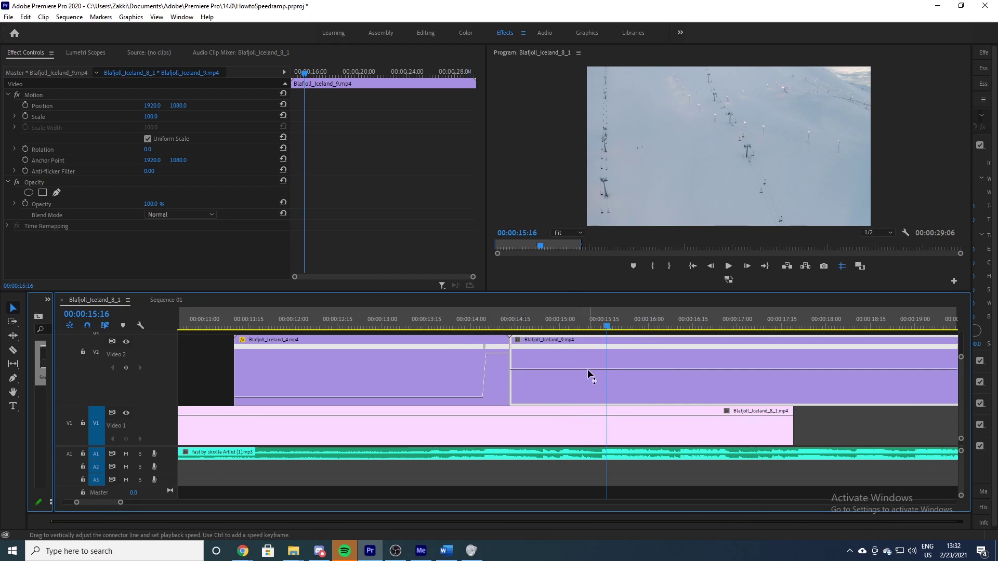
{"action": "left_click", "coordinate": [632, 320]}
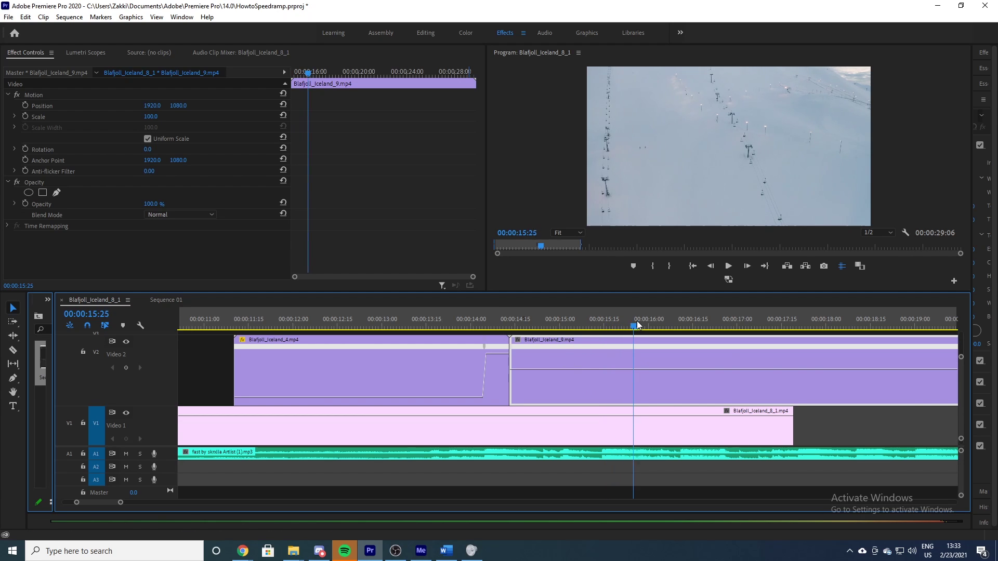
{"action": "left_click_drag", "start_coordinate": [637, 320], "coordinate": [891, 323]}
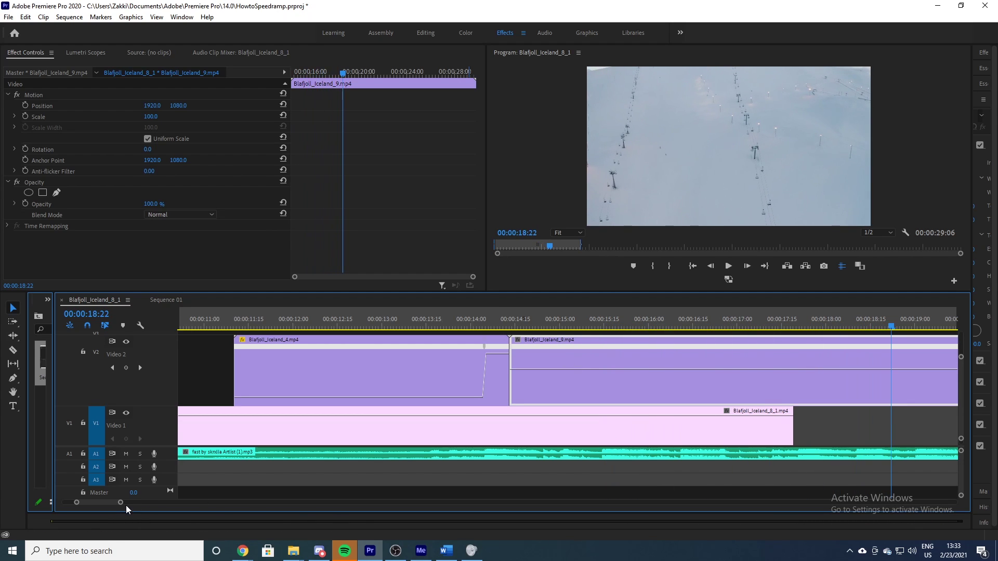
- Add a speed keyframe to the Blafjoll_Iceland_9 clip at 00:00:19:28
{"action": "left_click_drag", "start_coordinate": [121, 503], "coordinate": [187, 503]}
{"action": "mouse_move", "coordinate": [588, 318]}
{"action": "left_mouse_down"}
{"action": "mouse_move", "coordinate": [662, 320]}
{"action": "mouse_move", "coordinate": [587, 332]}
{"action": "left_mouse_up"}
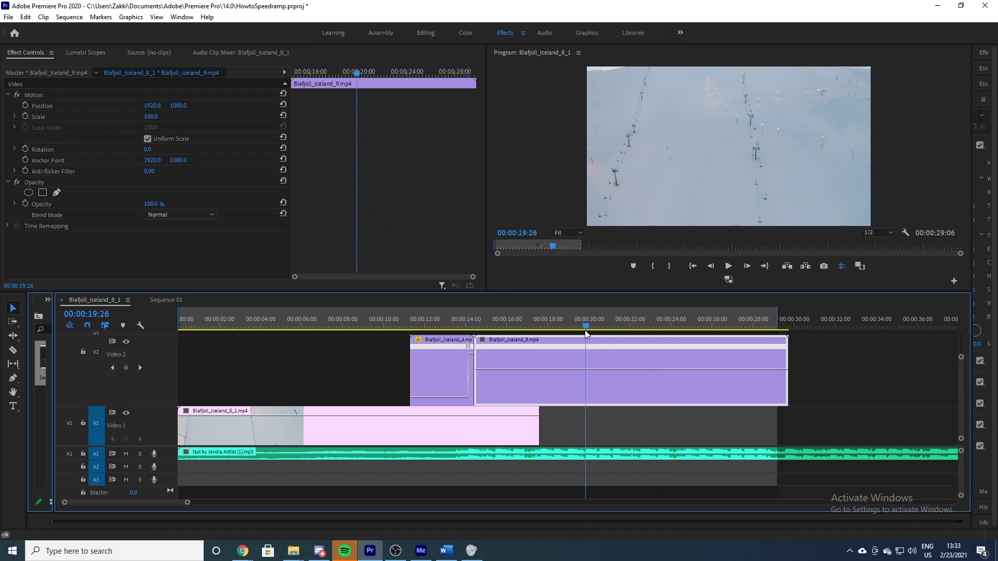
{"action": "left_click", "coordinate": [587, 323]}
{"action": "left_click", "coordinate": [125, 368]}
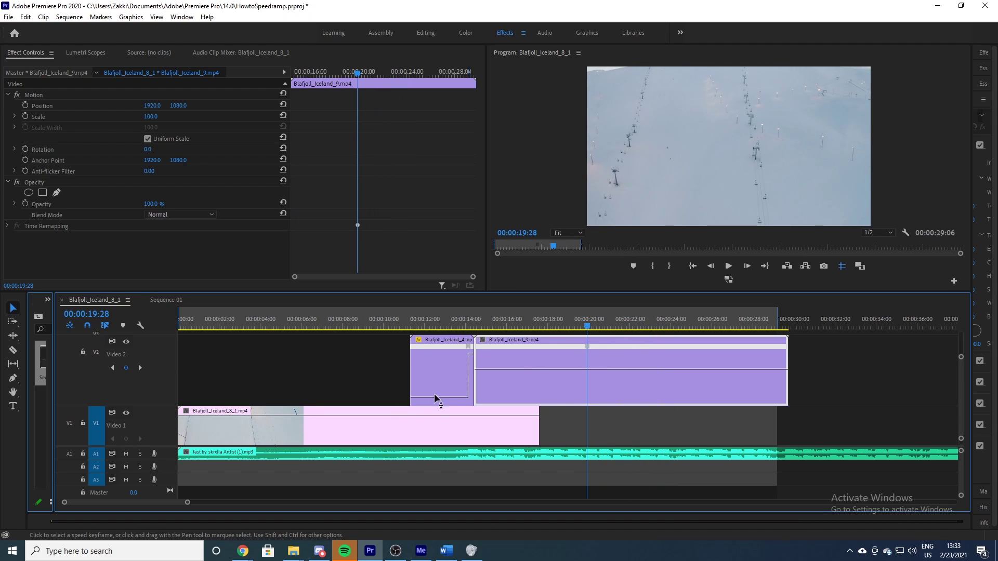
- Raise the Blafjoll_Iceland_9 clip's speed before the keyframe to 812% and beyond, and play the transition through to 00:00:17:03
{"action": "left_click_drag", "start_coordinate": [524, 374], "coordinate": [524, 344]}
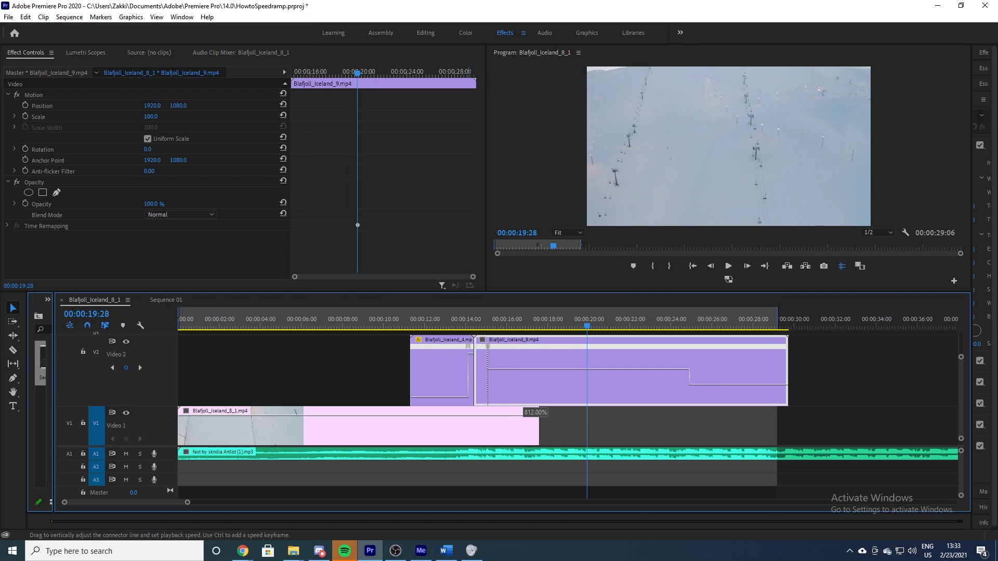
{"action": "left_click_drag", "start_coordinate": [523, 156], "coordinate": [541, 147]}
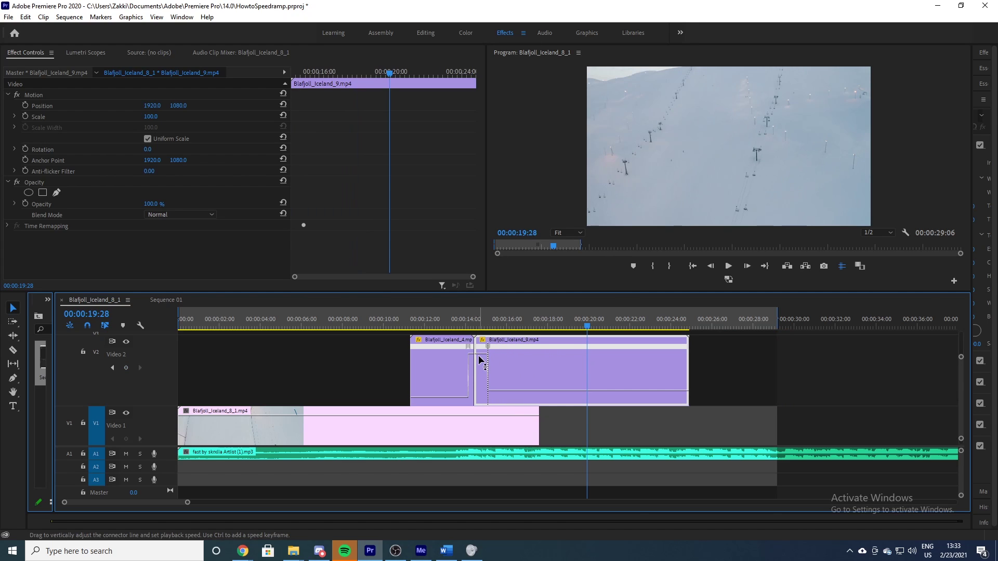
{"action": "left_click_drag", "start_coordinate": [479, 353], "coordinate": [524, 328]}
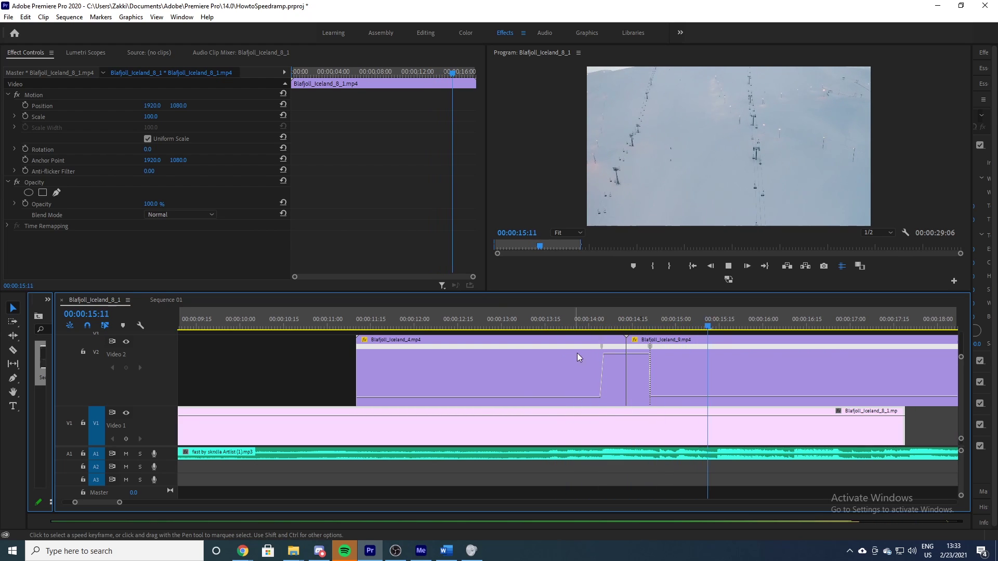
{"action": "key", "text": "space"}
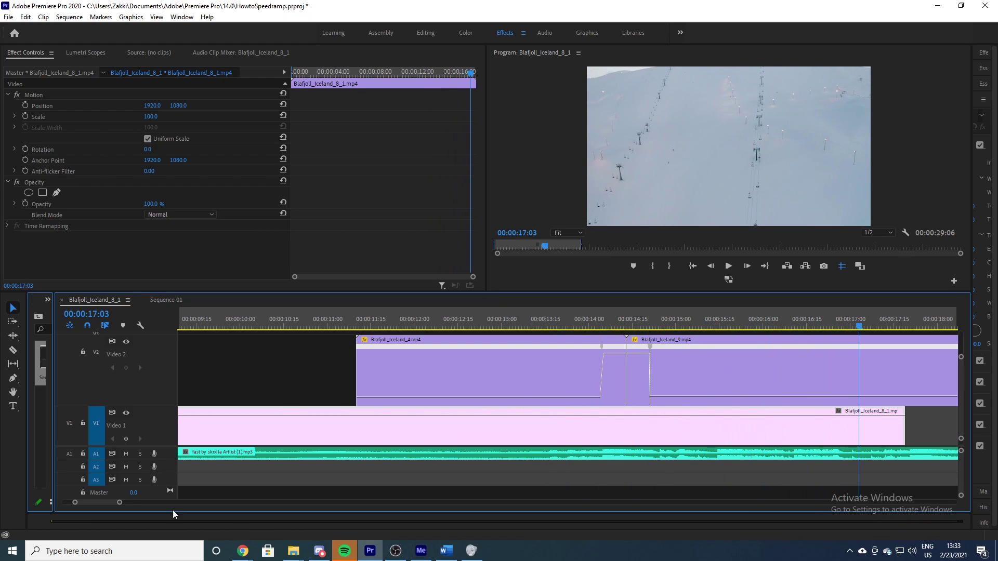
- Add a second speed keyframe to the Blafjoll_Iceland_9 clip at 00:00:17:03
{"action": "key", "text": "equal"}
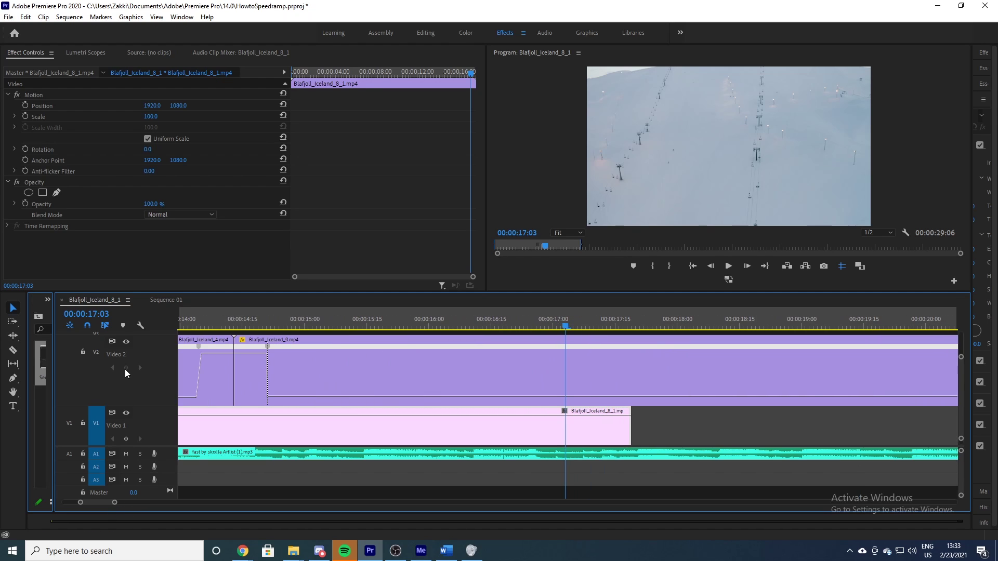
{"action": "left_click", "coordinate": [572, 365]}
{"action": "left_click", "coordinate": [125, 368]}
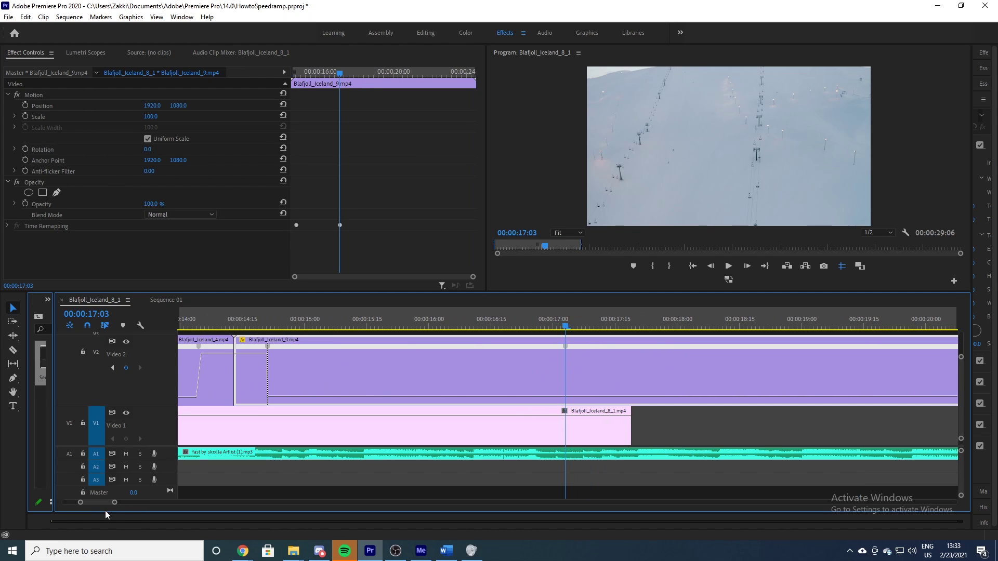
- Raise the Blafjoll_Iceland_9 clip's speed after the second keyframe to about 808% and place the Blafjoll_Iceland_12 clip directly after it on Video 2
{"action": "key", "text": "minus"}
{"action": "key", "text": "minus"}
{"action": "key", "text": "minus"}
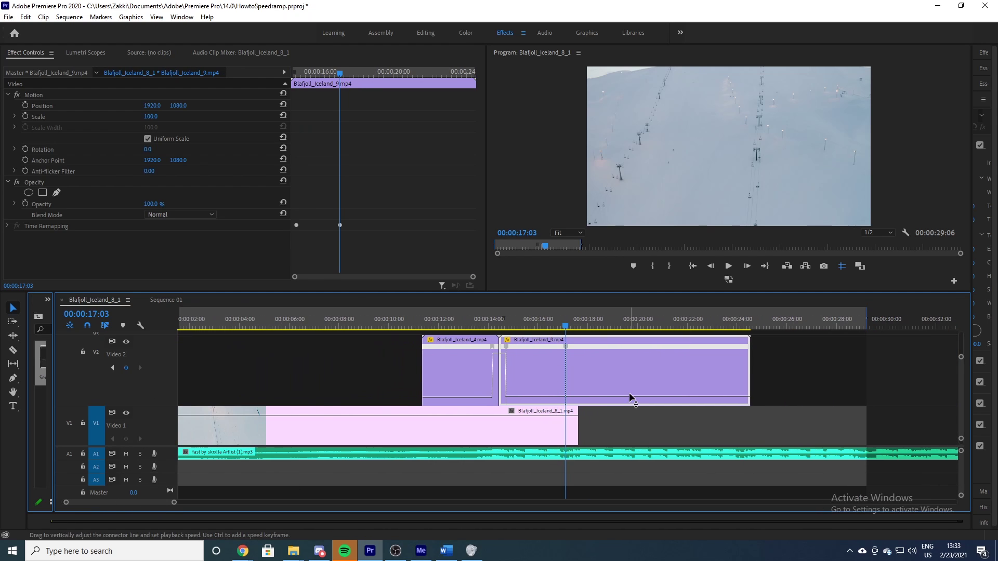
{"action": "left_click_drag", "start_coordinate": [628, 392], "coordinate": [628, 356]}
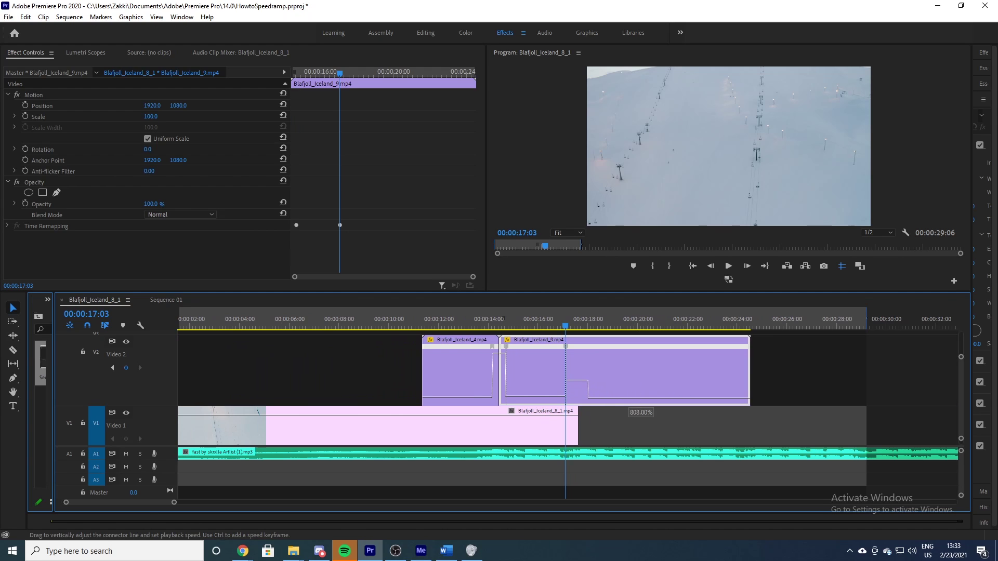
{"action": "left_click_drag", "start_coordinate": [630, 403], "coordinate": [574, 383]}
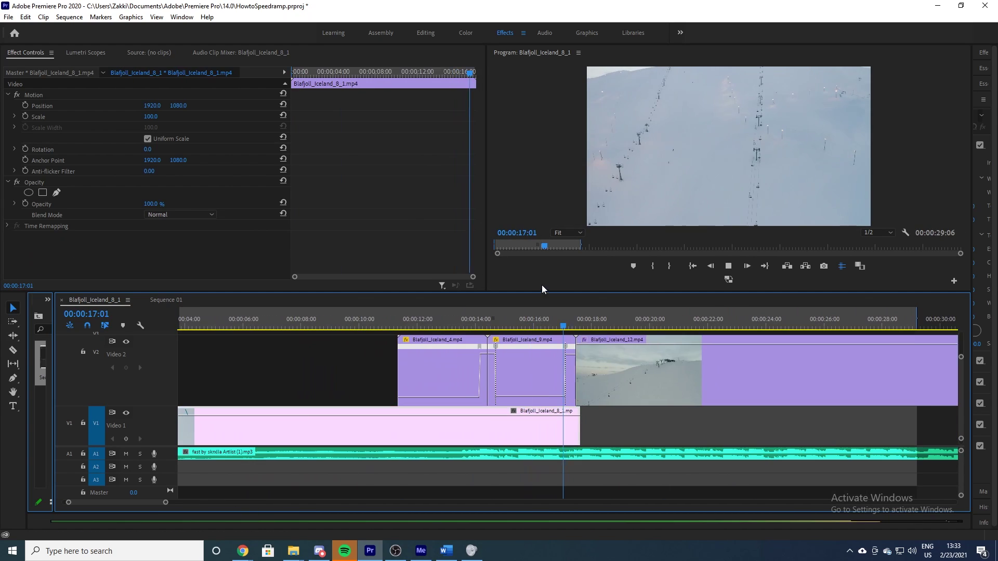
- Spread the Blafjoll_Iceland_9 clip's second speed keyframe into a gradual ramp leading into the Blafjoll_Iceland_12 clip
{"action": "key", "text": "equal"}
{"action": "key", "text": "equal"}
{"action": "key", "text": "equal"}
{"action": "left_click_drag", "start_coordinate": [611, 351], "coordinate": [719, 352]}
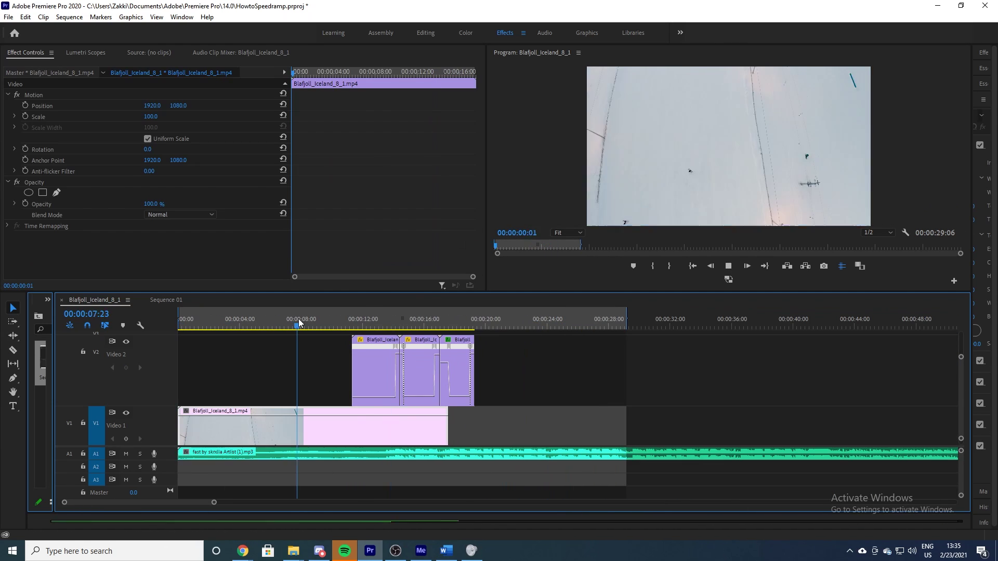